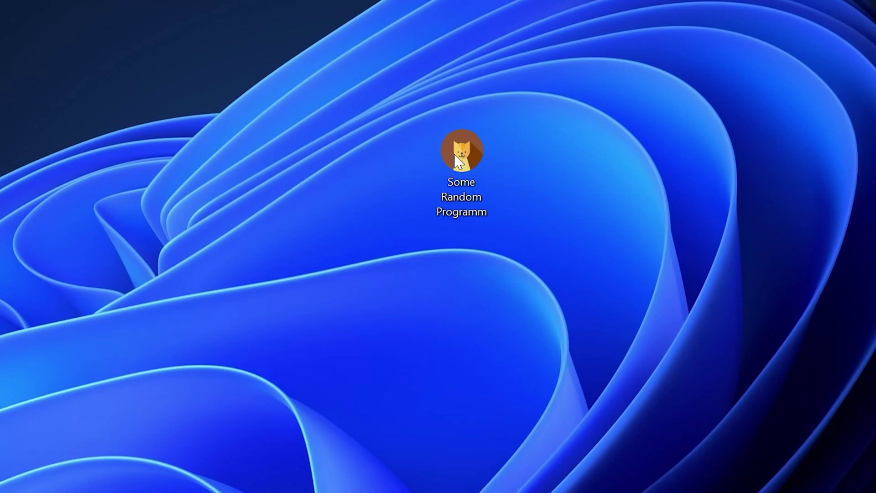
Run Some Random Programm to reproduce its missing api-ms-win-core-path DLL error.
double_click(471, 149)
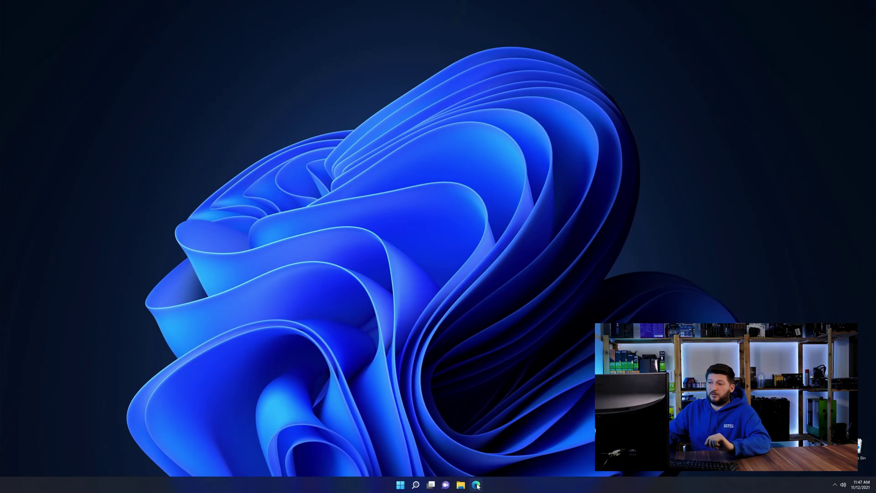
left_click(475, 485)
Load the sts-tutorial api-ms-win-core-path-l1-1-0 page and download the 32-bit DLL zip.
type("https://www.sts-tutorial.com/download/api-ms-win-core-path-l1-1-0")
key("Return")
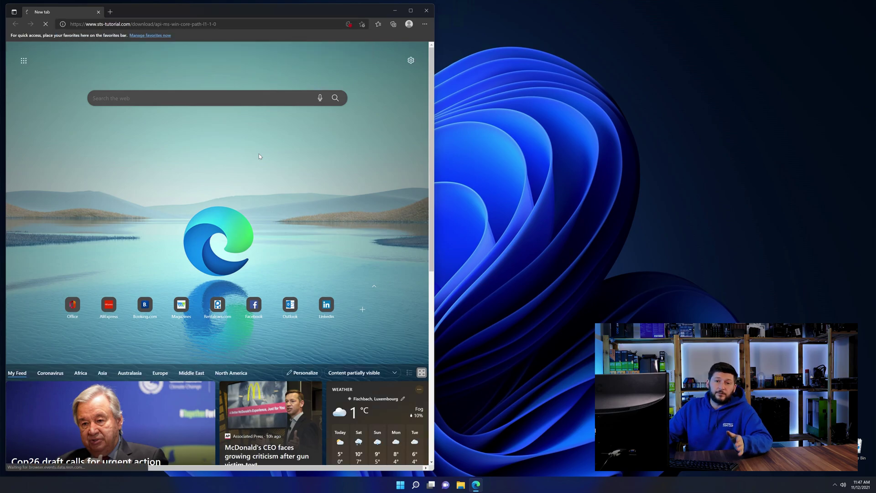
scroll(218, 292, "down", 10)
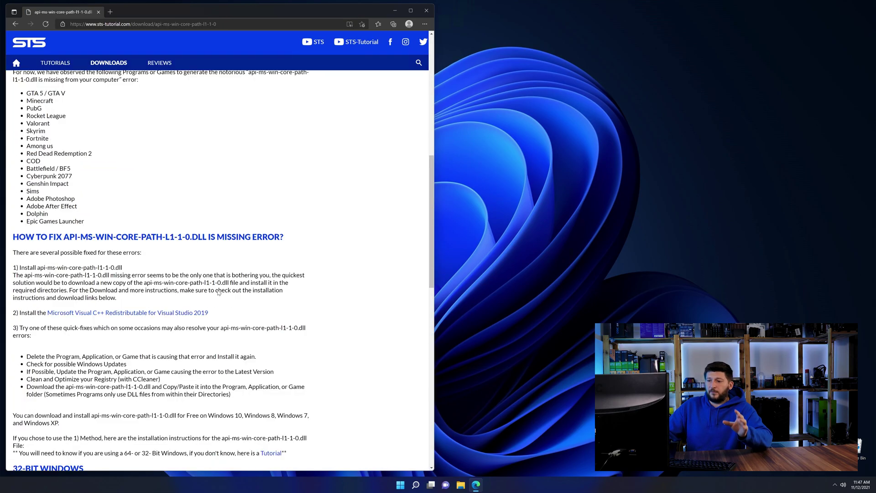
scroll(219, 292, "down", 15)
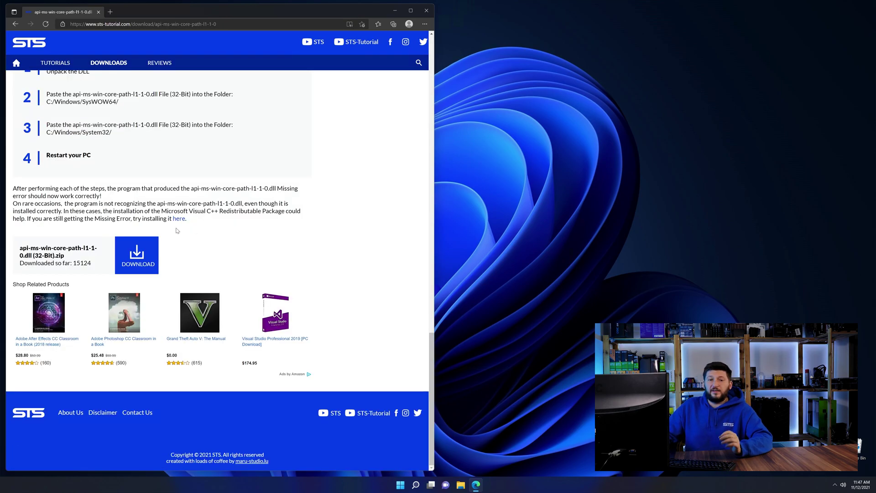
left_click(149, 259)
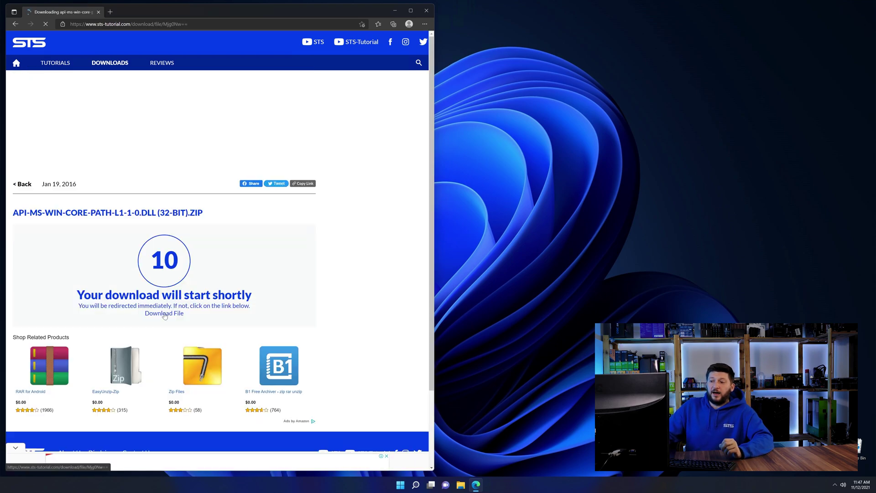
Open the 32-bit DLL folder inside the downloaded zip.
left_click(328, 51)
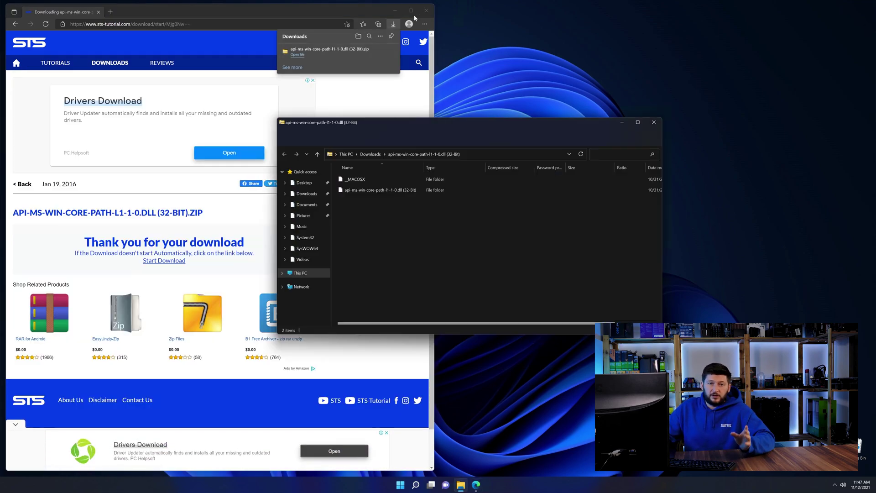
left_click(395, 10)
left_click_drag(402, 136, 405, 18)
double_click(367, 85)
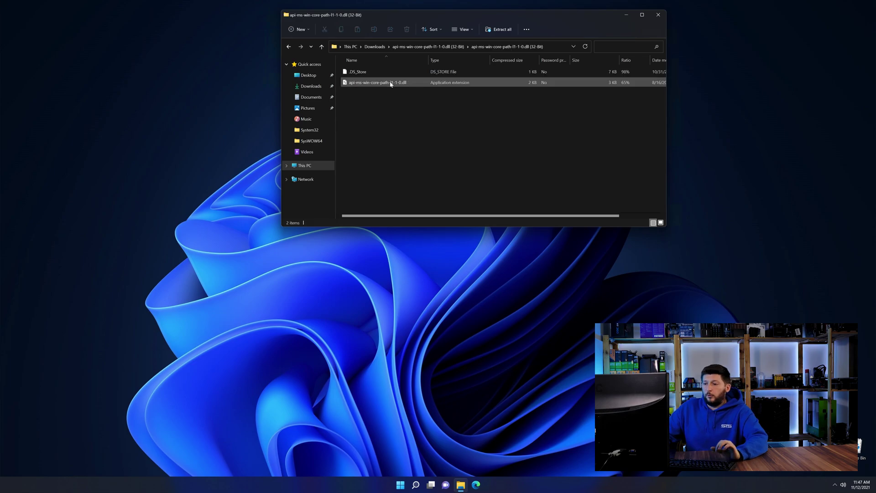
In a second Explorer window, browse to C:\Windows beside the zip window.
key("super+e")
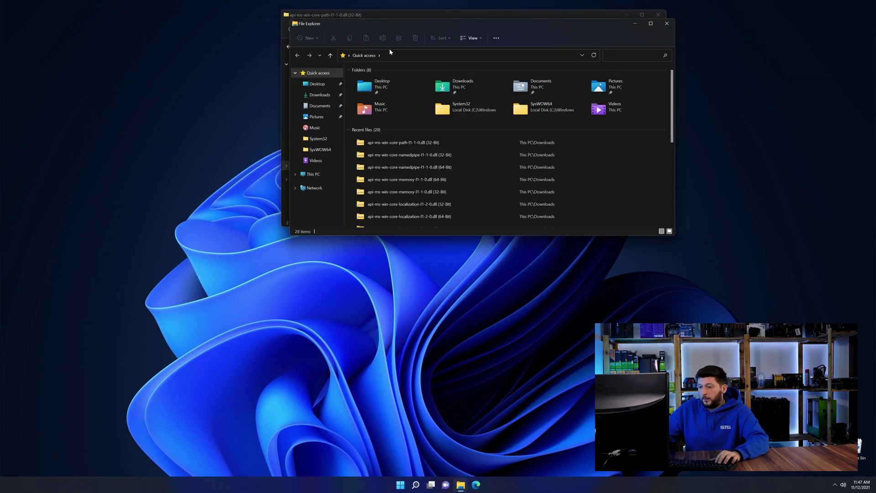
left_click_drag(390, 23, 374, 139)
left_click(302, 291)
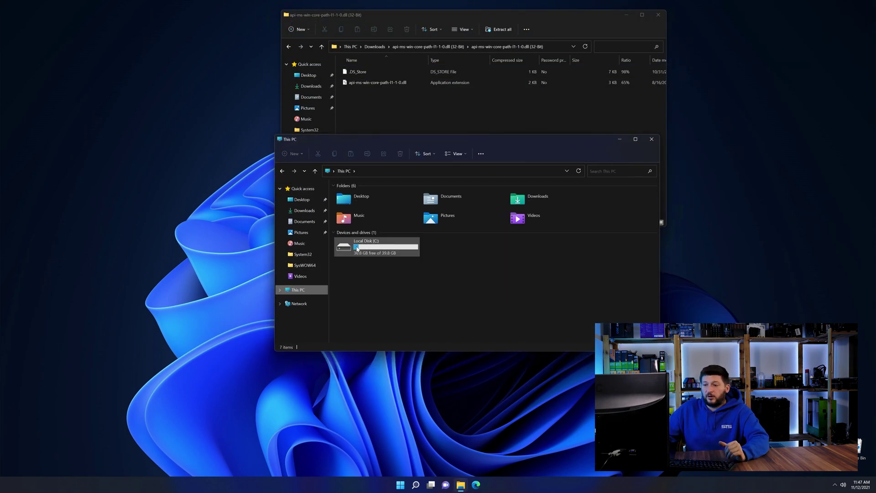
double_click(394, 250)
double_click(351, 271)
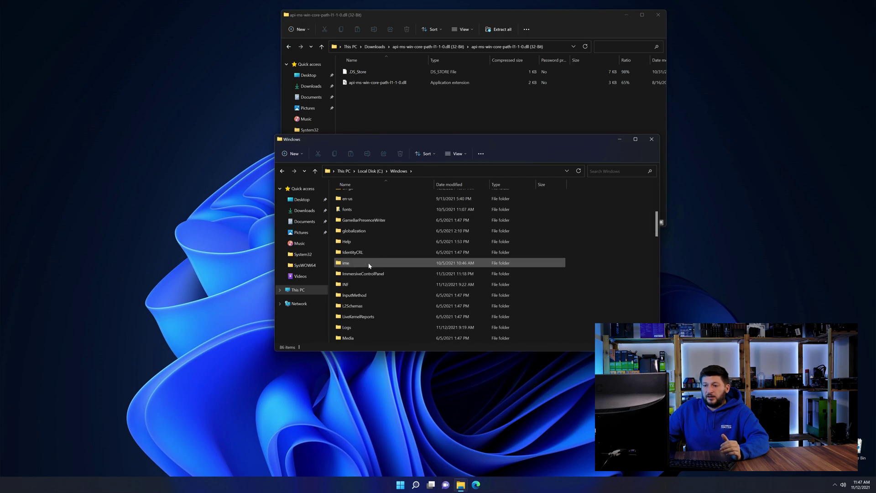
scroll(372, 273, "down", 18)
scroll(372, 273, "down", 3)
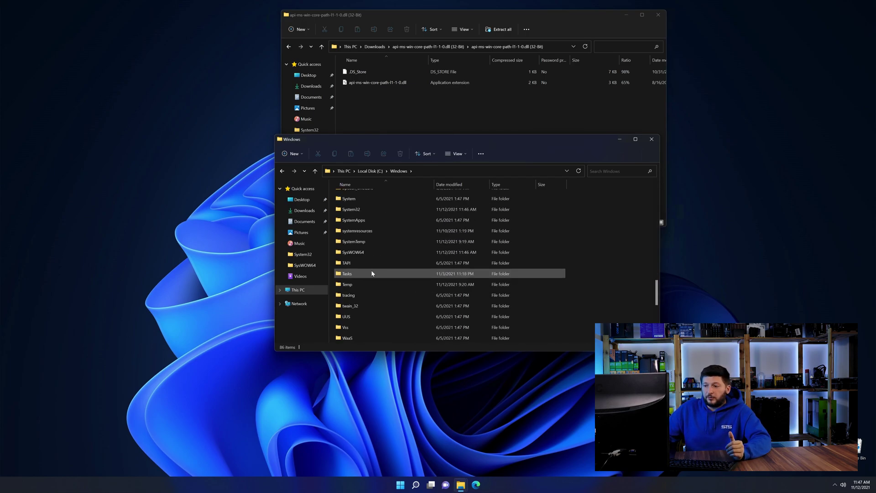
Copy api-ms-win-core-path-l1-1-0.dll into System32 and SysWOW64, then close both windows.
left_click(363, 210)
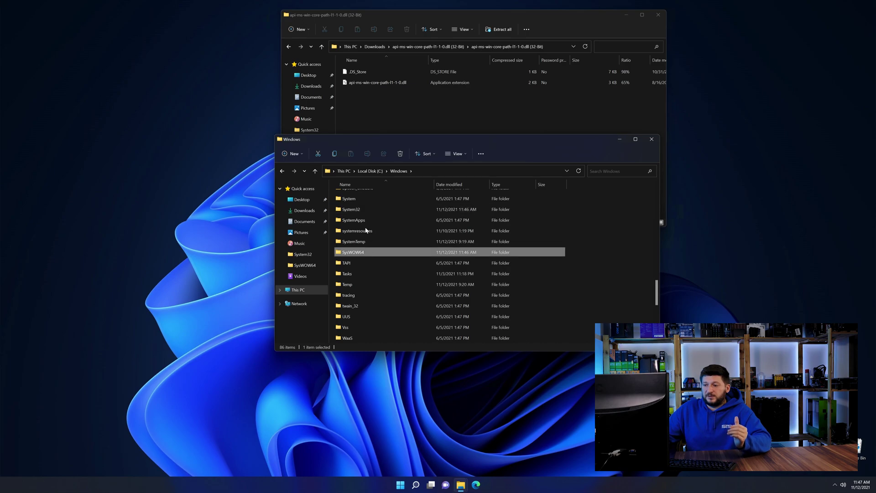
left_click(364, 211)
left_click_drag(363, 82, 357, 222)
left_click_drag(363, 83, 363, 264)
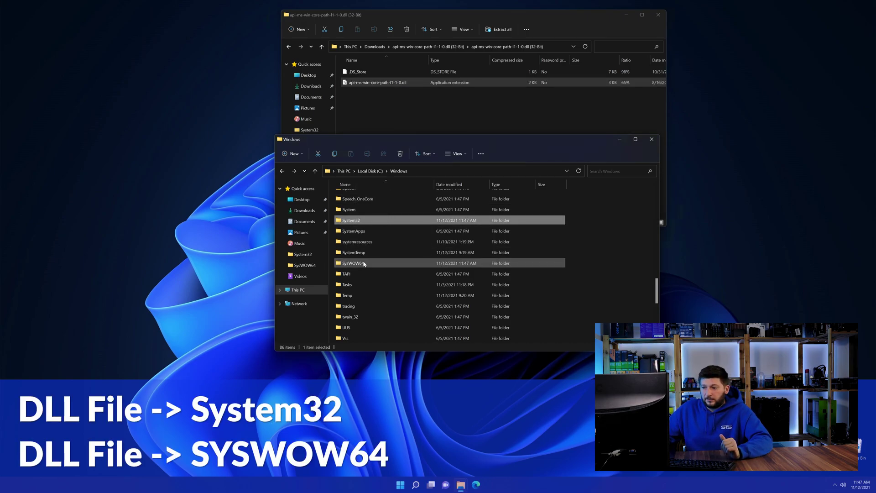
left_click(653, 140)
left_click(655, 17)
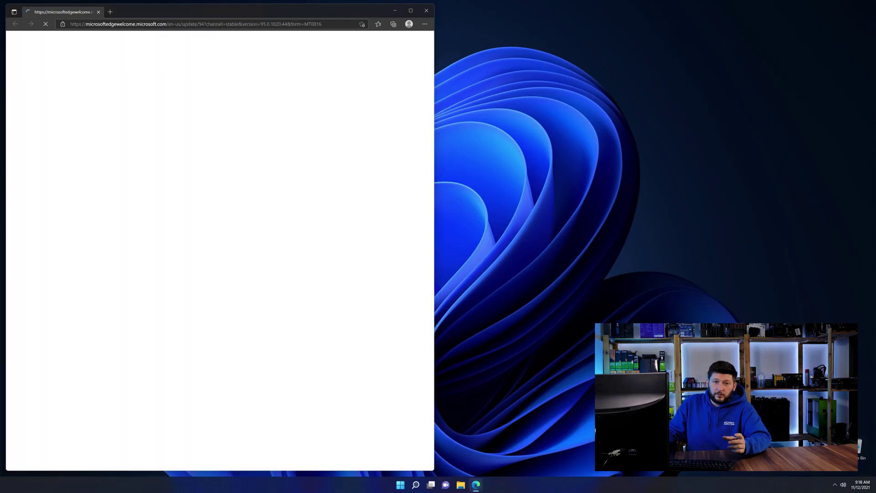
Load the sts-tutorial Visual C++ Redistributable 2019 download page.
left_click(243, 27)
type("https://www.sts-tutorial.com/download/credistributable2019")
key("Return")
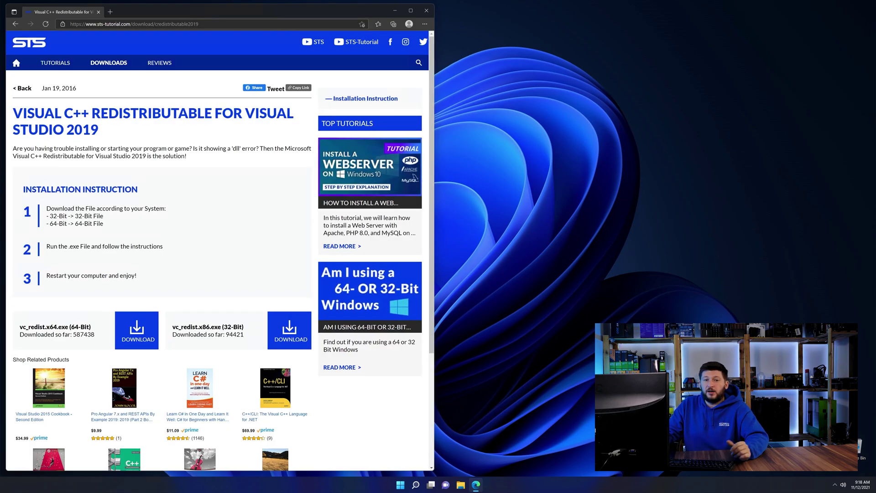
scroll(155, 300, "down", 3)
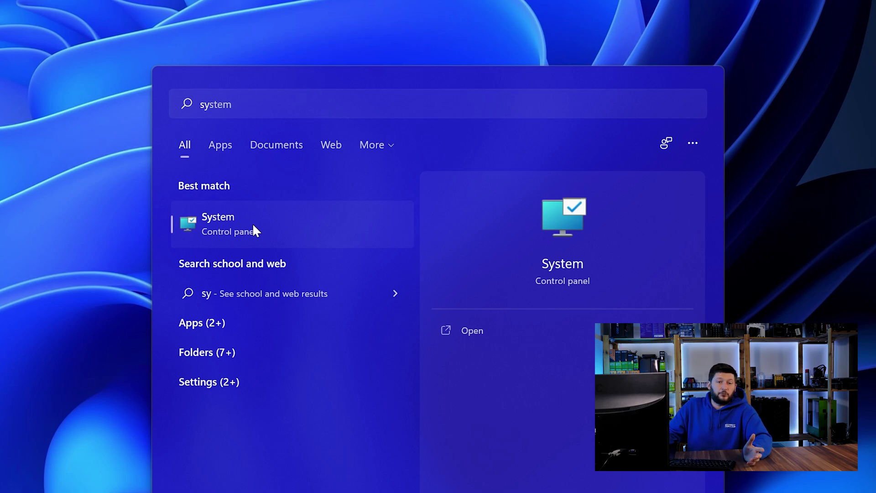
Confirm the system type is 64-bit and request the vc_redist.x64 download.
key("Return")
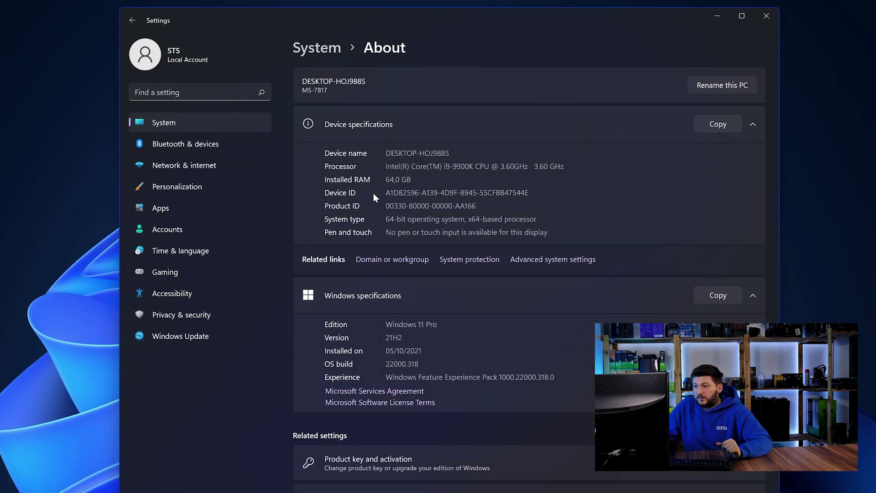
left_click_drag(385, 219, 396, 219)
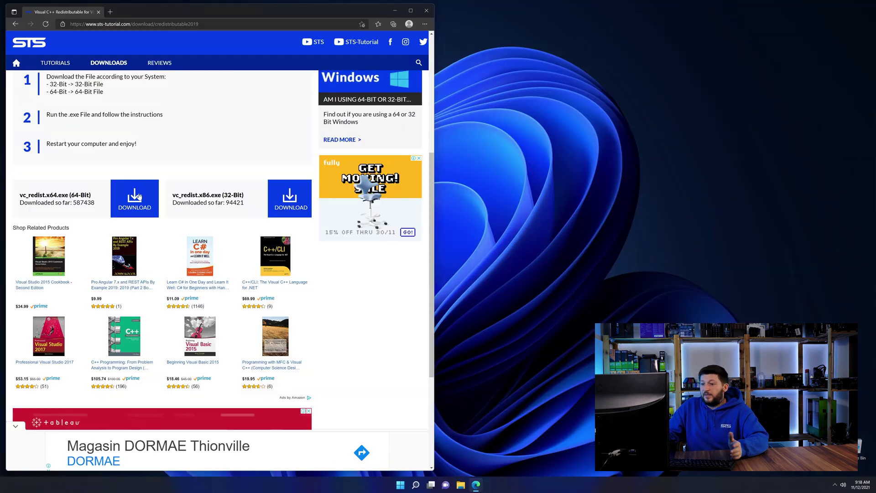
left_click(139, 197)
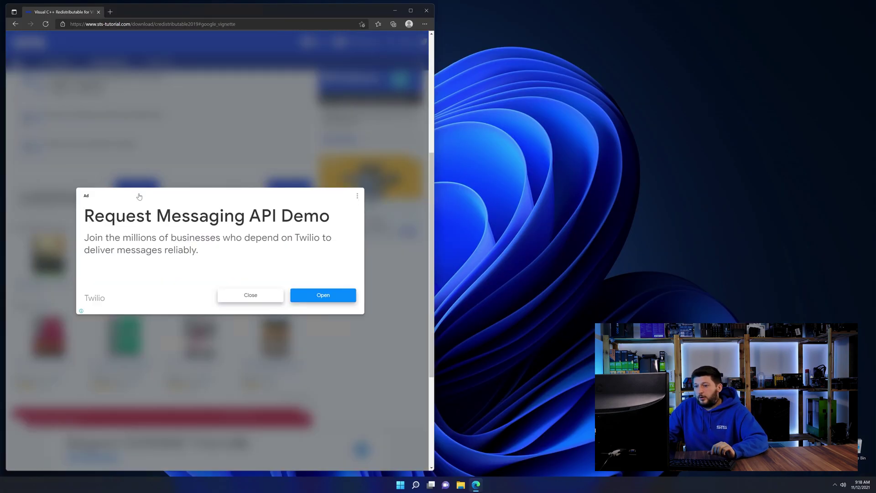
Dismiss the ad, download vc_redist.x64.exe and run the installer.
left_click(241, 296)
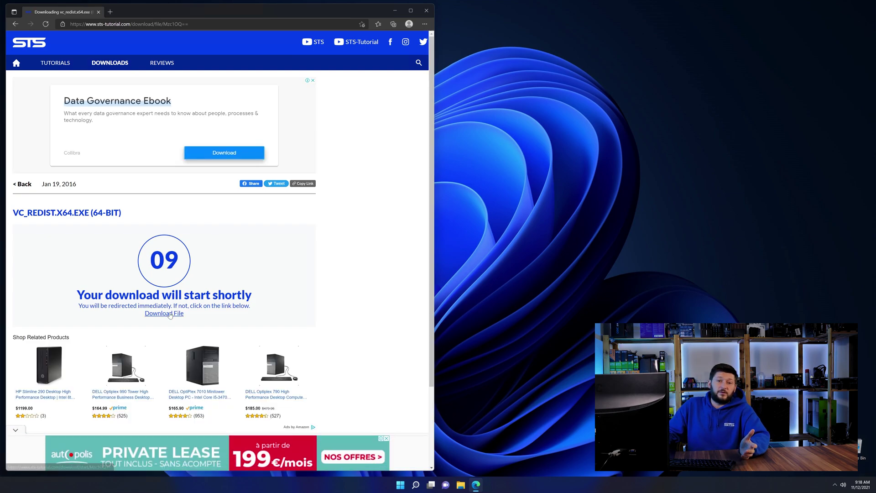
left_click(168, 314)
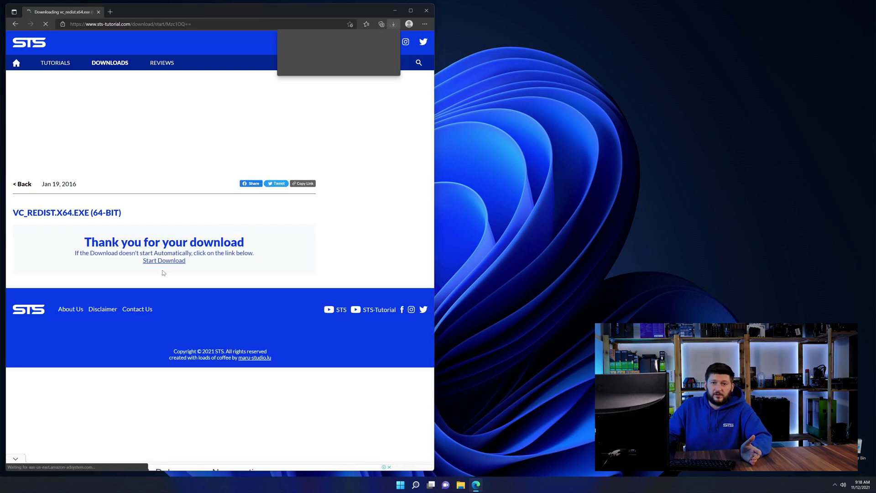
left_click(315, 51)
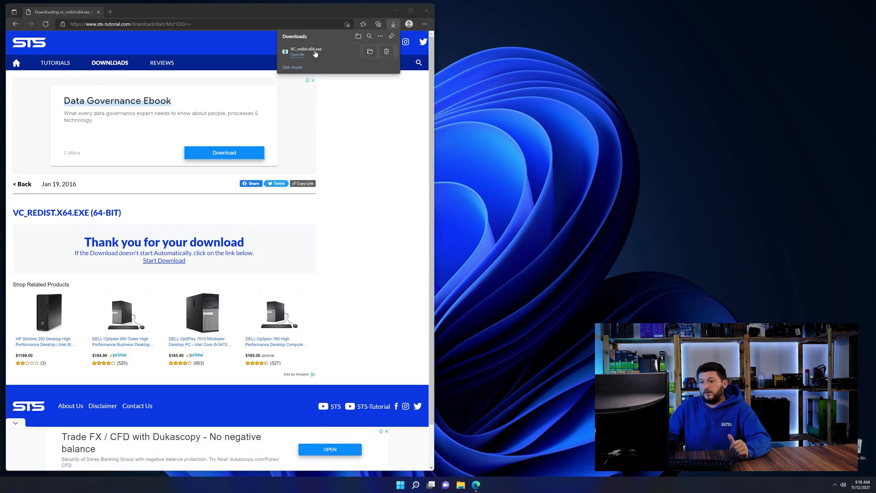